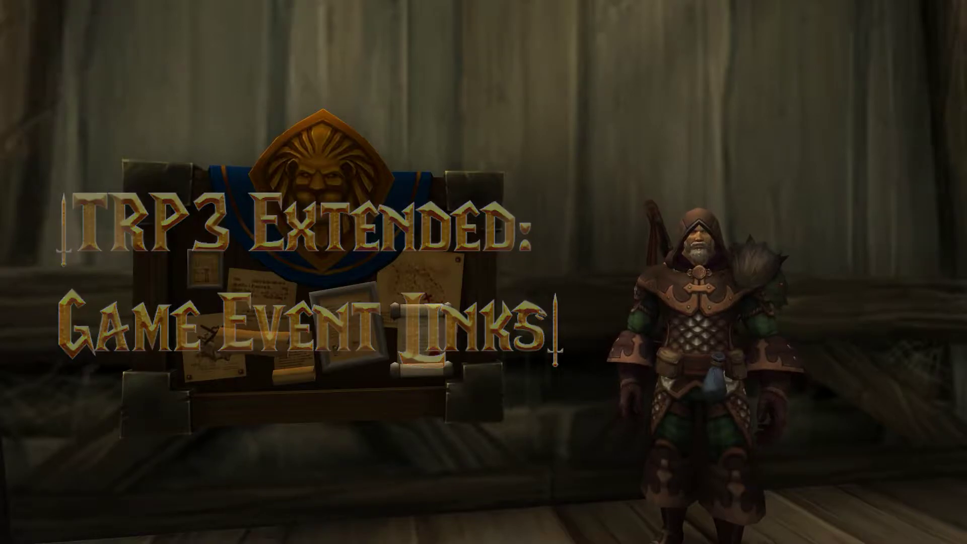
# Open the character's inventory and use the Inspect item on the Hero's Call Board.
pyautogui.hotkey('alt', 'z')
pyautogui.press('a')
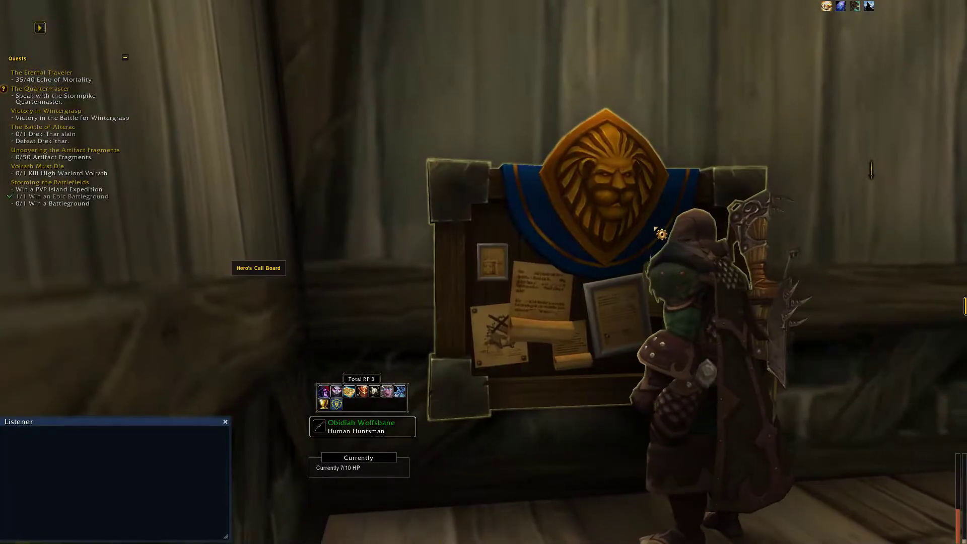
pyautogui.click(401, 392)
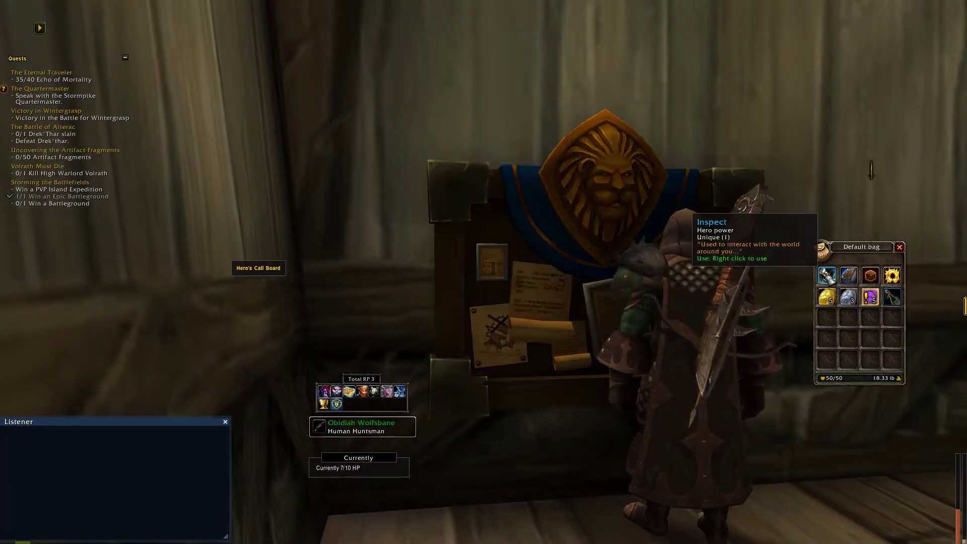
pyautogui.rightClick(637, 286)
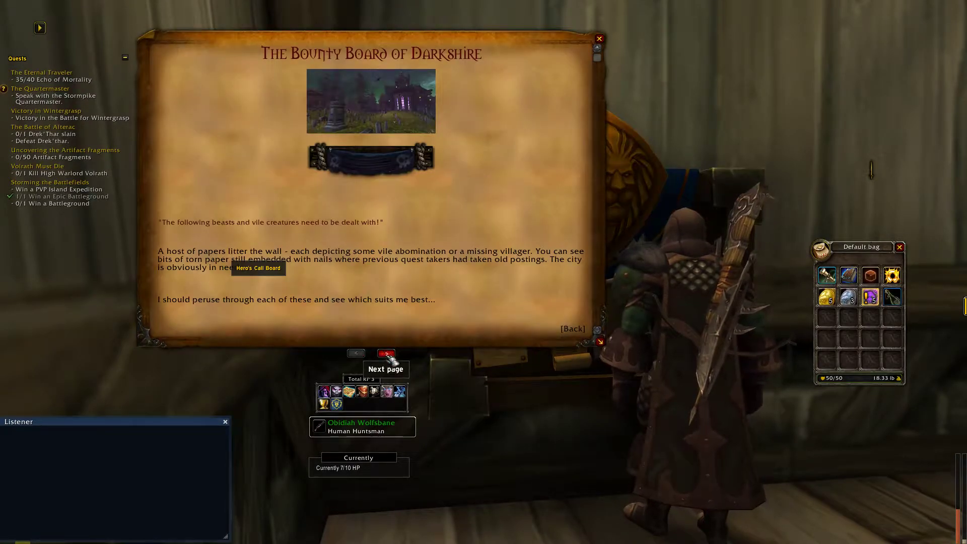
# Page through the Bounty Board of Darkshire document and accept the Quell the Undead bounty.
pyautogui.click(386, 353)
pyautogui.click(387, 353)
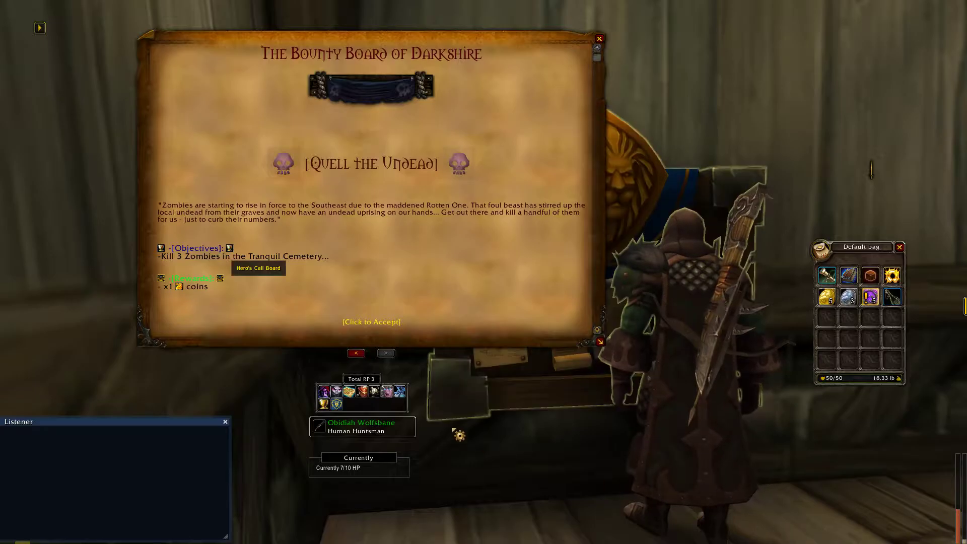
pyautogui.click(367, 323)
# Leave the bounty board and travel from Darkshire to the Tranquil Cemetery.
pyautogui.press('d')
pyautogui.press('w')
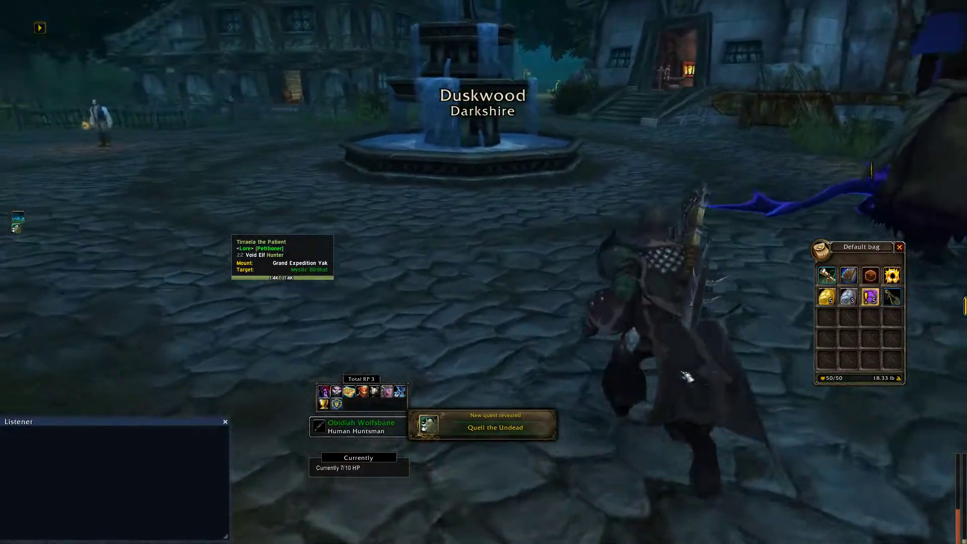
pyautogui.moveTo(366, 496)
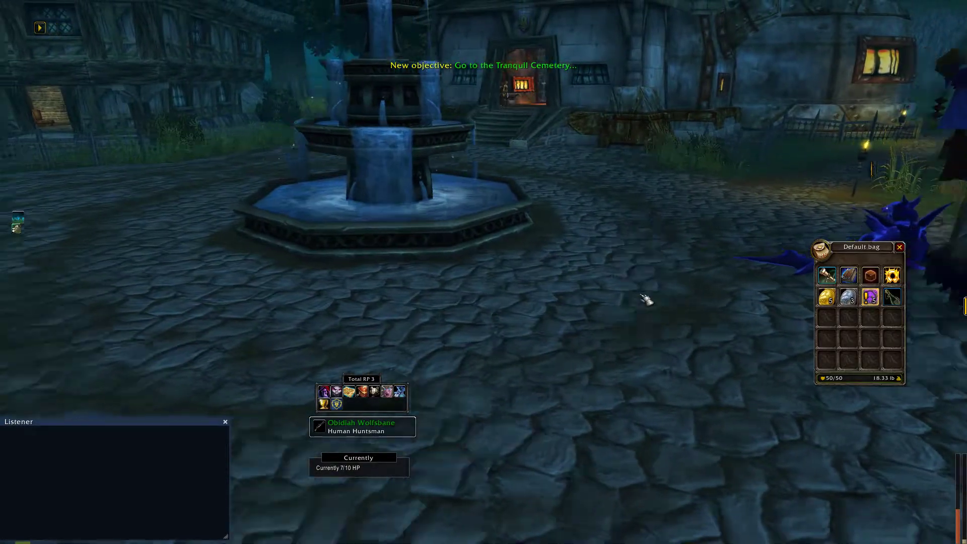
pyautogui.moveTo(647, 300); pyautogui.dragTo(604, 267)
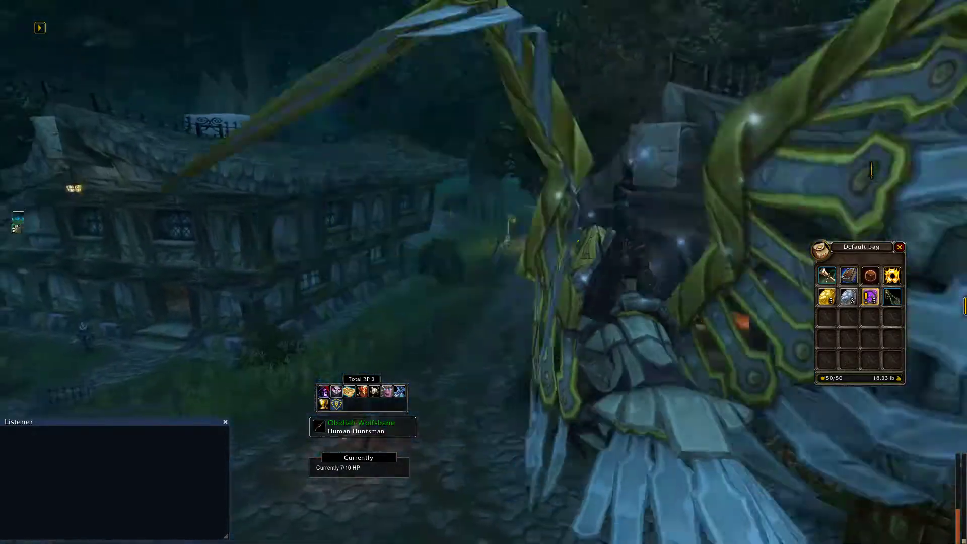
pyautogui.press('w')
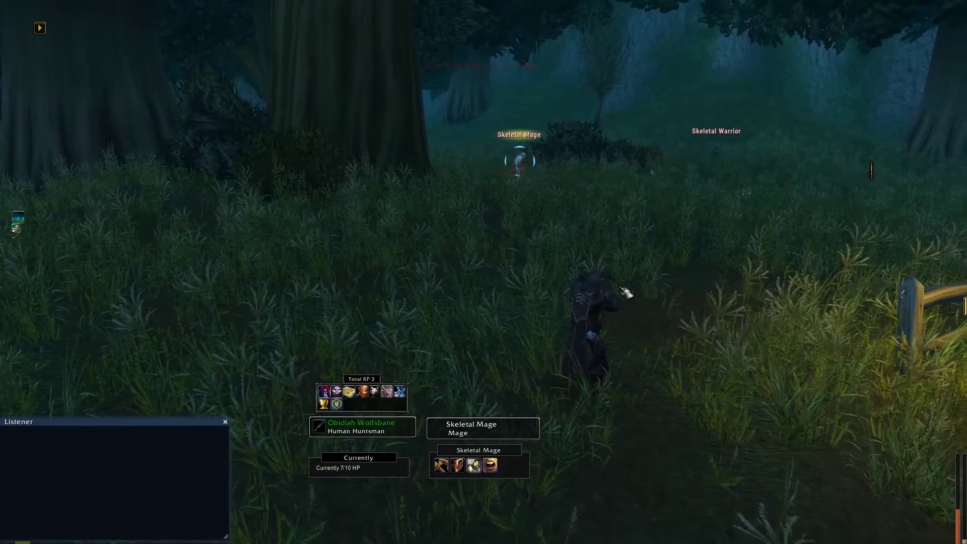
pyautogui.press('w')
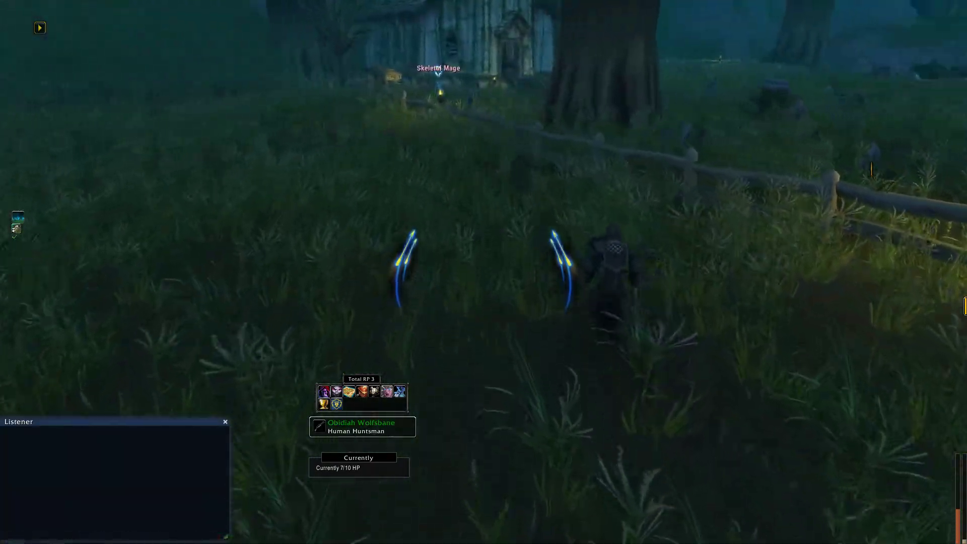
# Target and attack Skeletal Mages and a Skeletal Warrior among the graves to advance the undead kill objective.
pyautogui.press('Tab')
pyautogui.press('1')
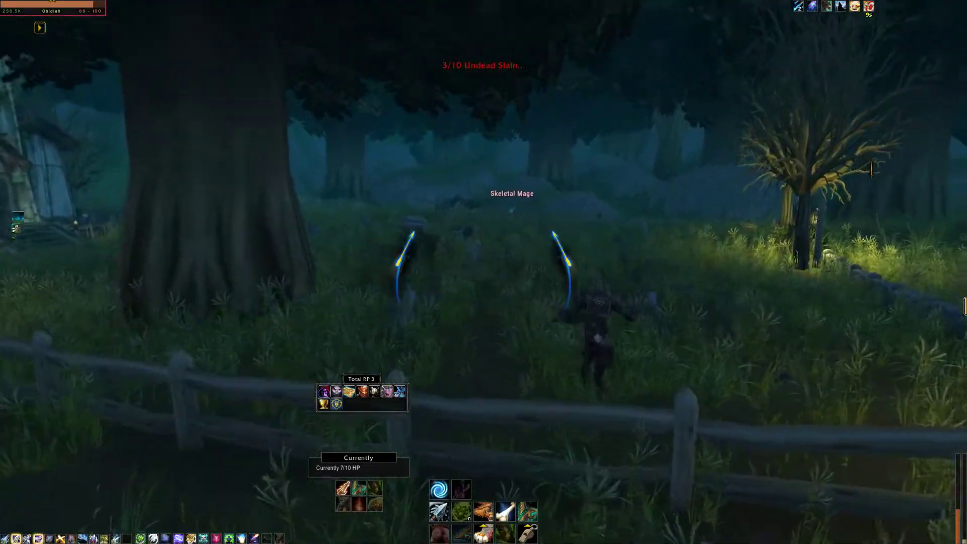
pyautogui.press('w')
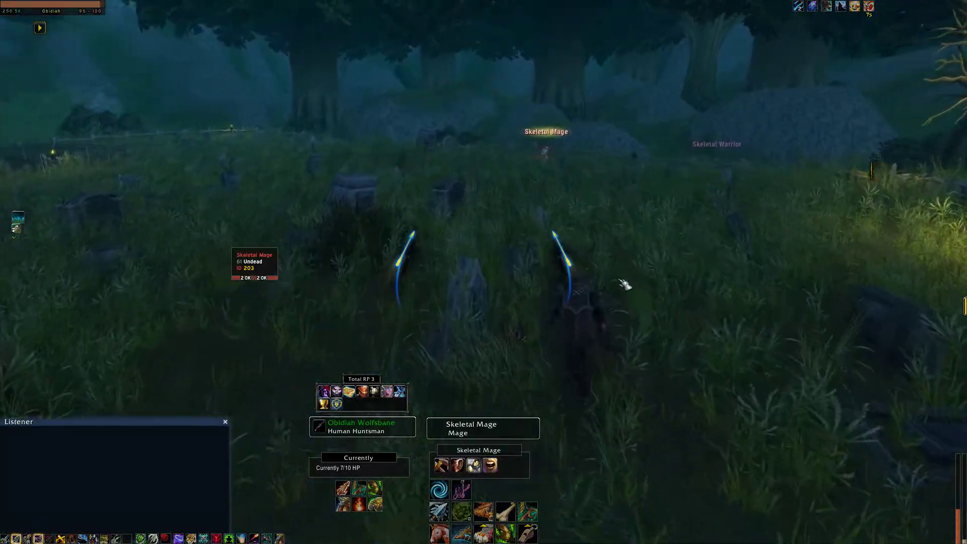
pyautogui.press('1')
pyautogui.click(461, 199)
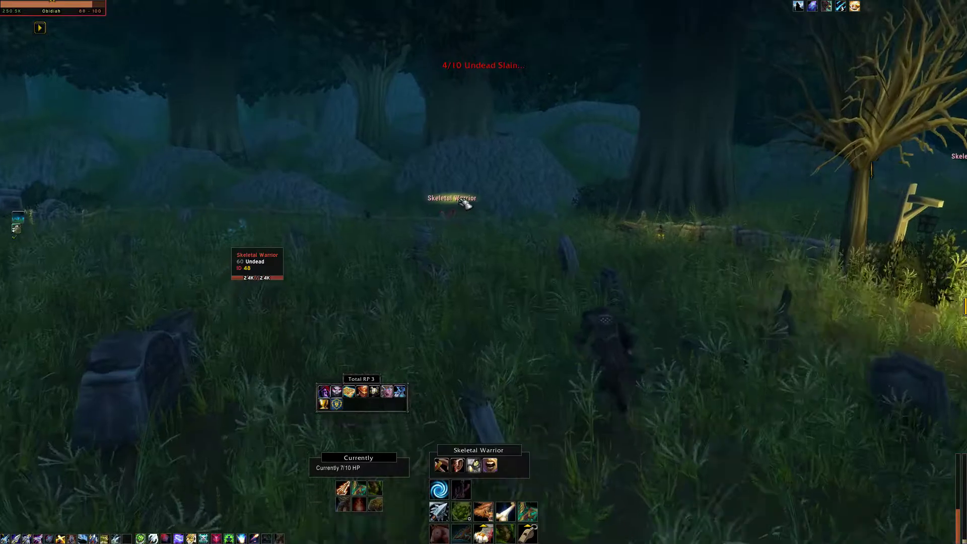
pyautogui.press('1')
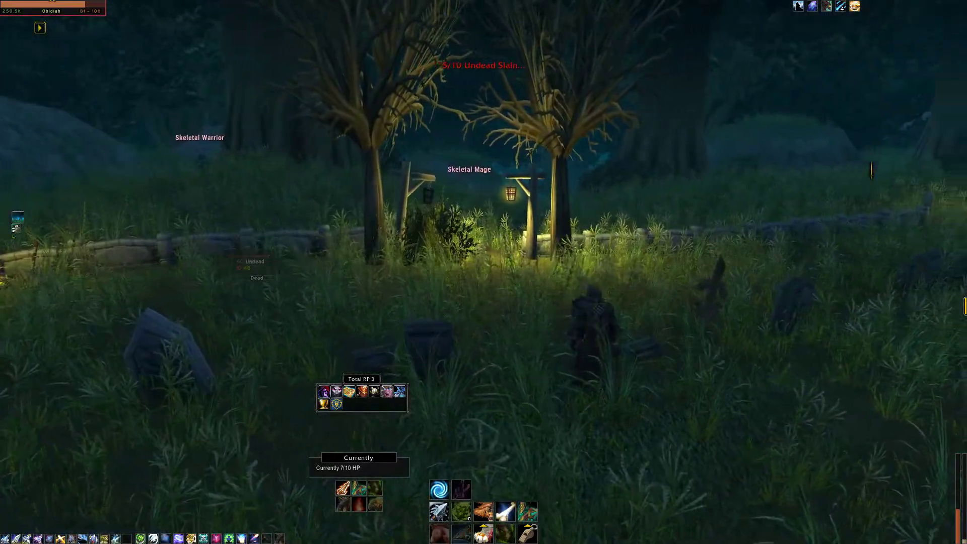
# Keep hunting undead along the cemetery fence and head back among the gravestones.
pyautogui.press('w')
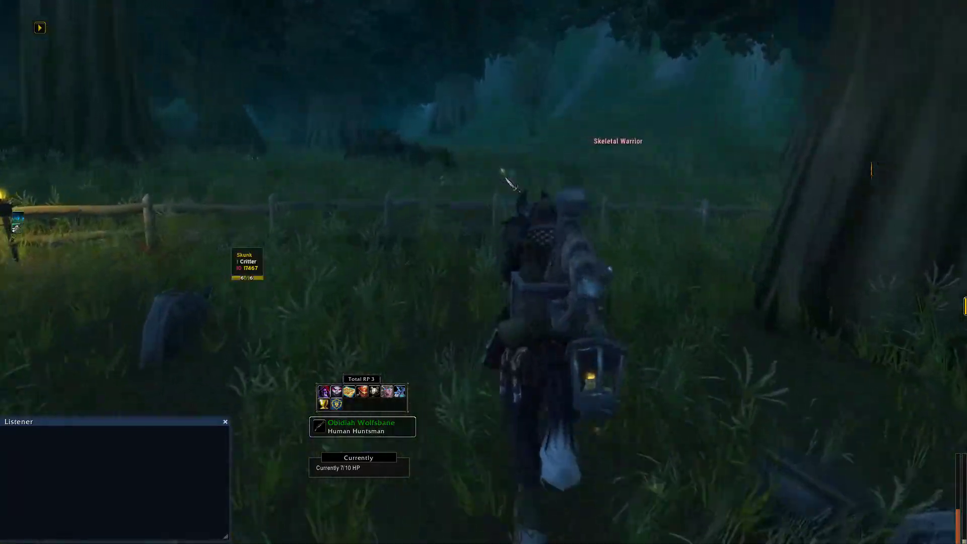
pyautogui.press('1')
pyautogui.press('d')
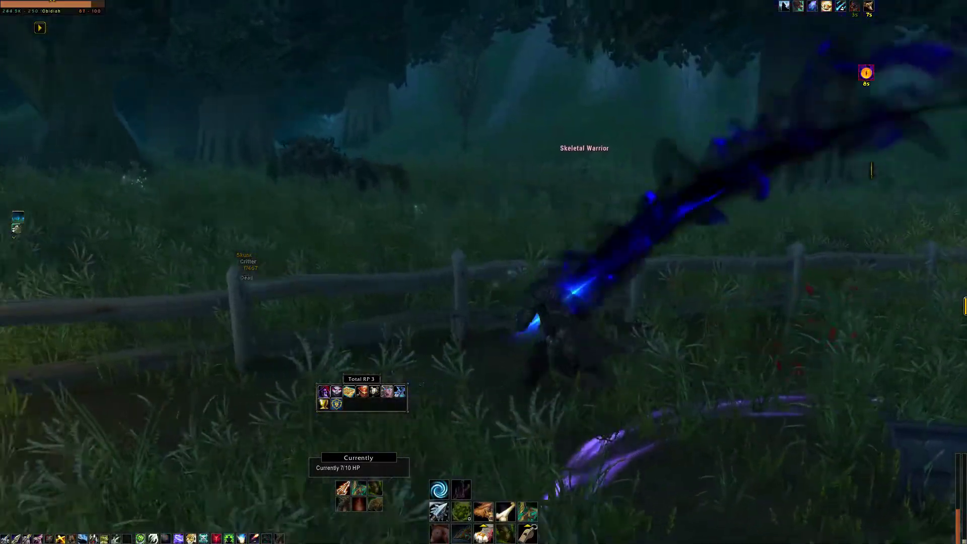
pyautogui.press('w')
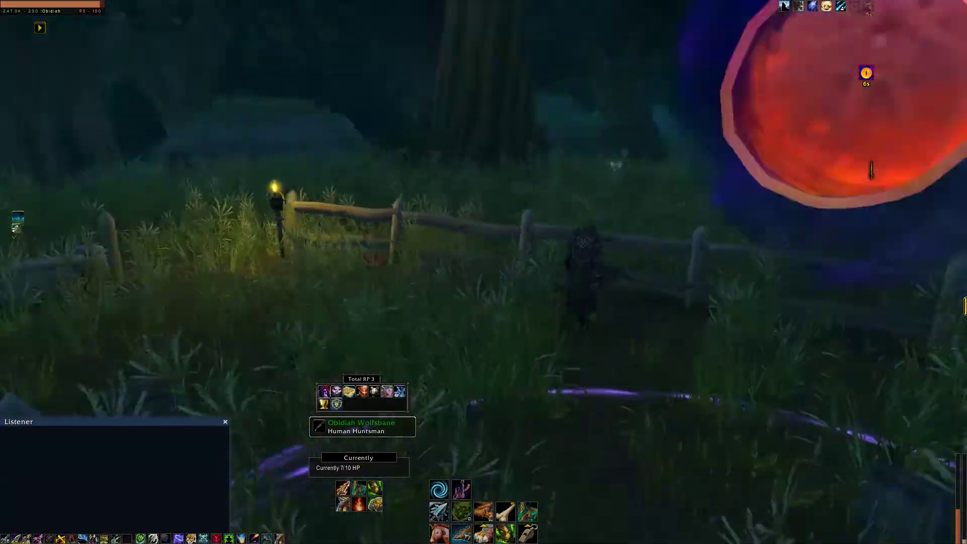
pyautogui.press('w')
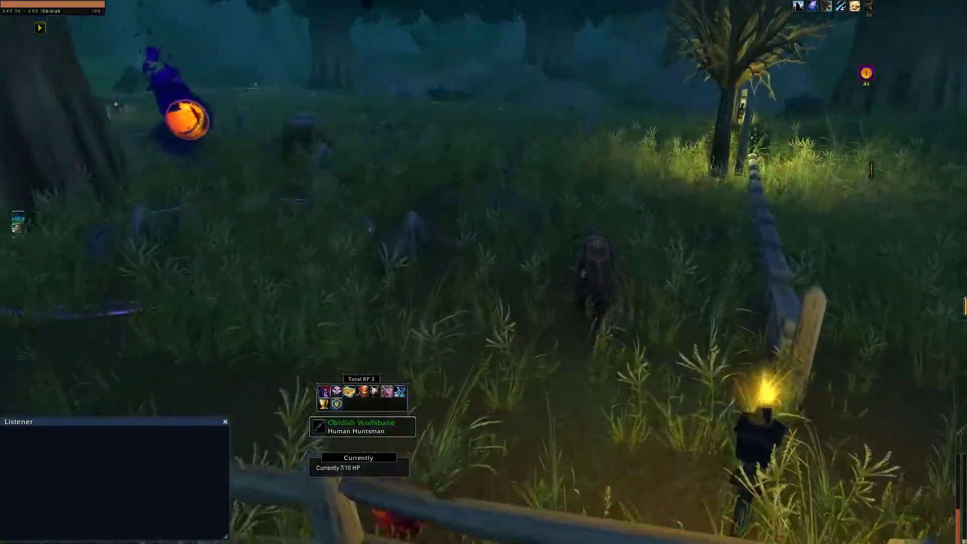
pyautogui.press('a')
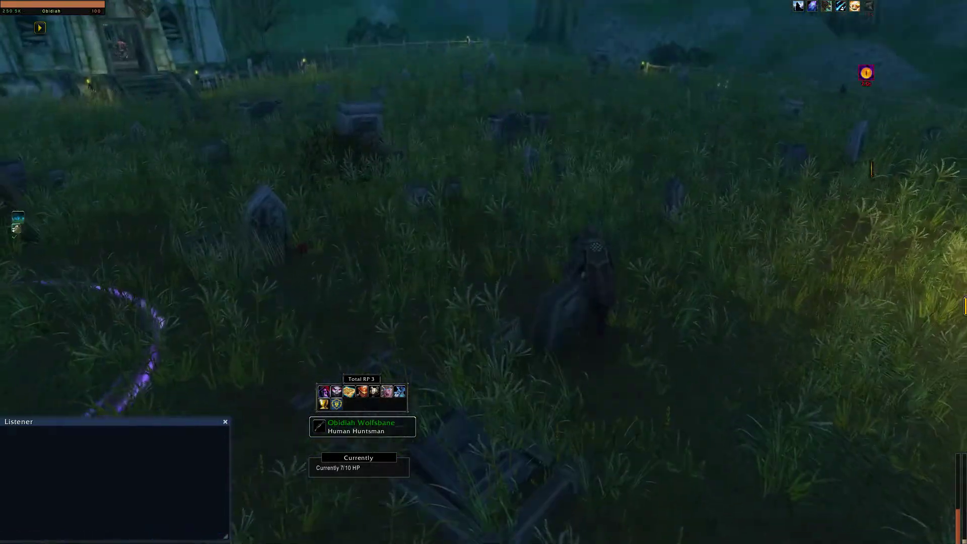
# Open the Extended object database and go to the Quell the Undead quest in The Bounty Board: Duskwood campaign.
pyautogui.click(378, 394)
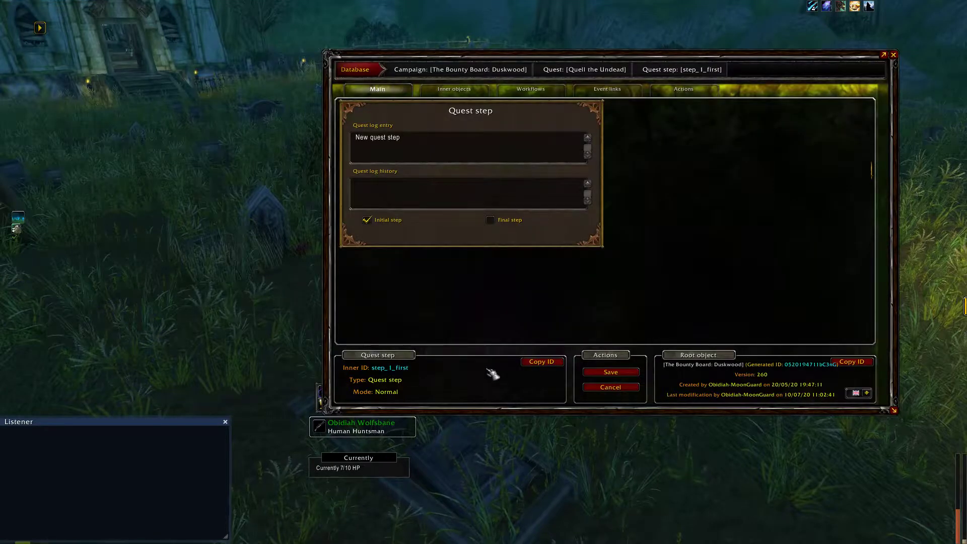
pyautogui.click(504, 70)
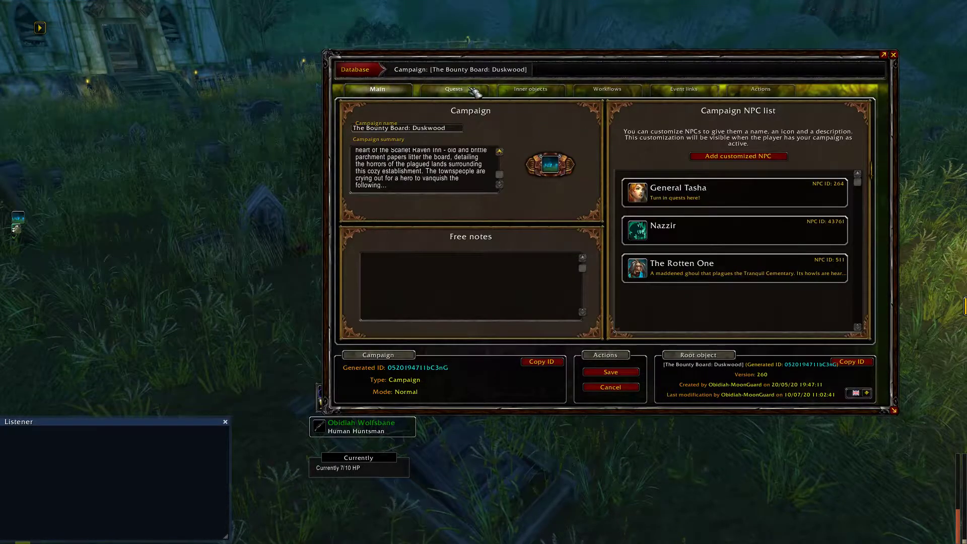
pyautogui.click(473, 90)
pyautogui.click(492, 222)
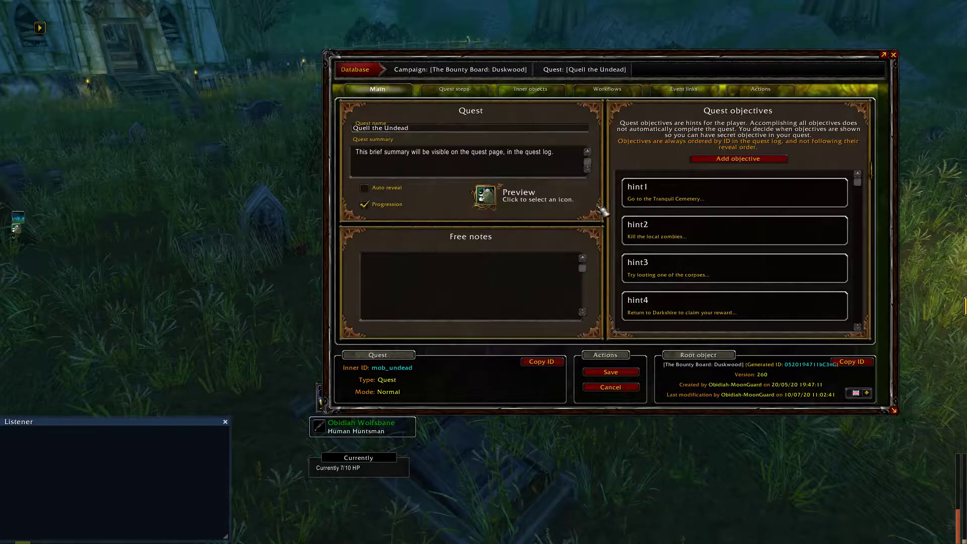
# Open the quest step step_1_first and view its workflows and event links.
pyautogui.click(472, 91)
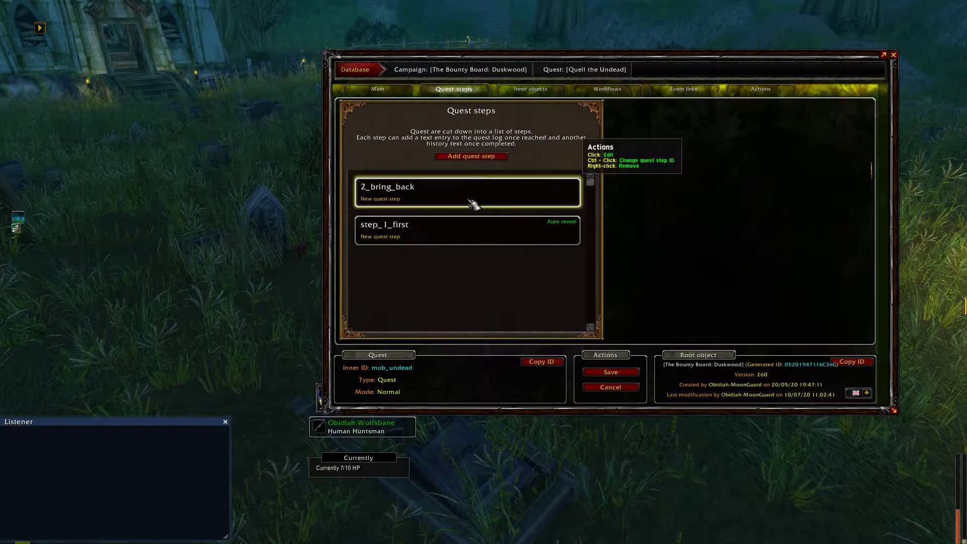
pyautogui.click(466, 228)
pyautogui.click(530, 90)
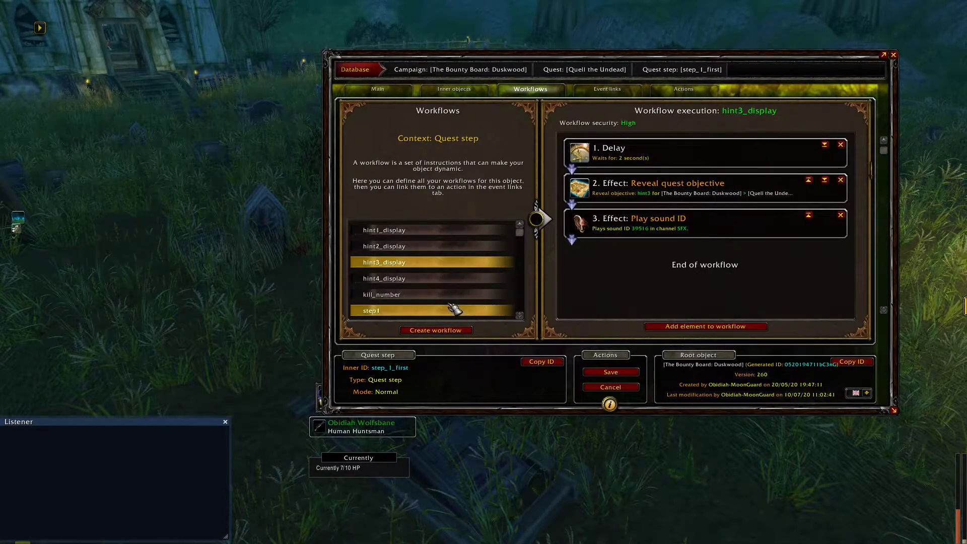
pyautogui.click(631, 92)
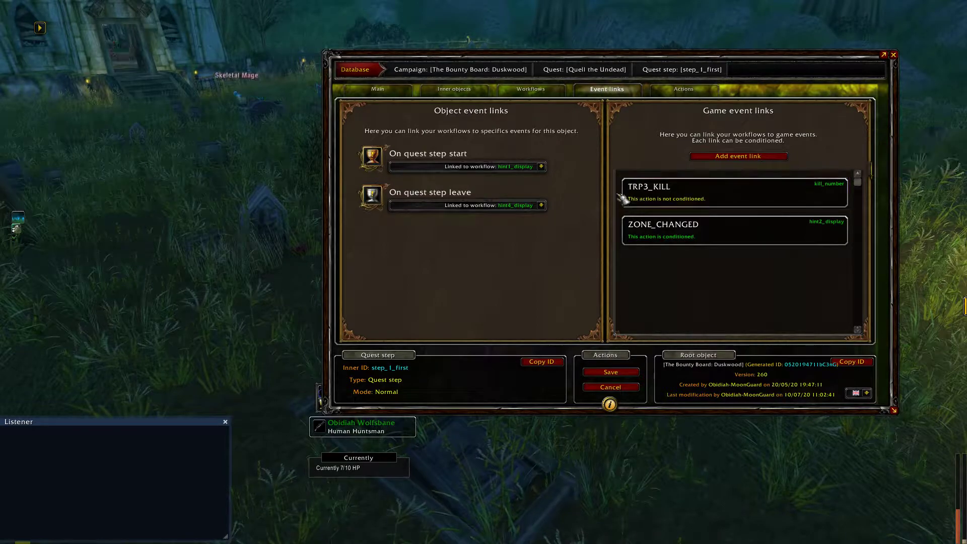
# Try adding a game event link using TRP3_KILL from the event browser, and list the workflows available to link.
pyautogui.click(723, 157)
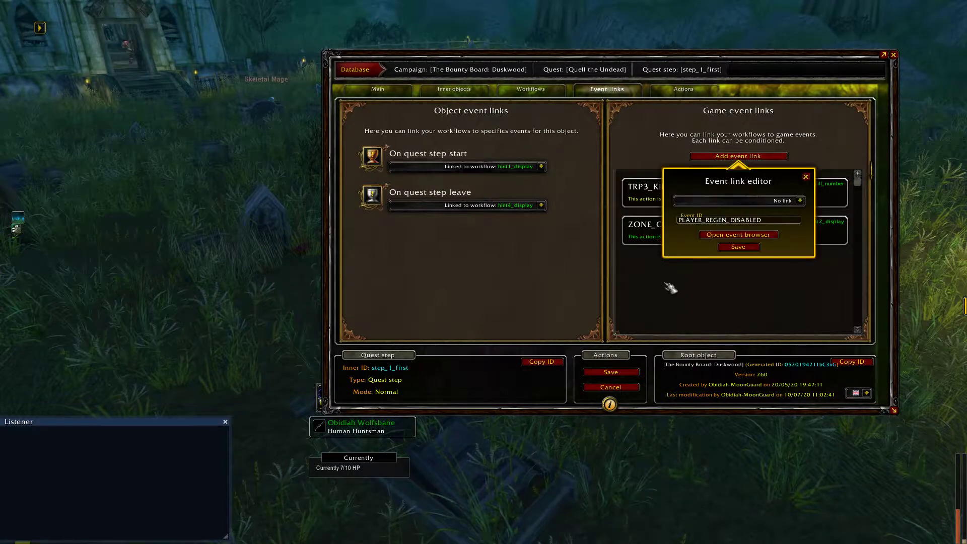
pyautogui.click(761, 235)
pyautogui.scroll(10, 551, 182)
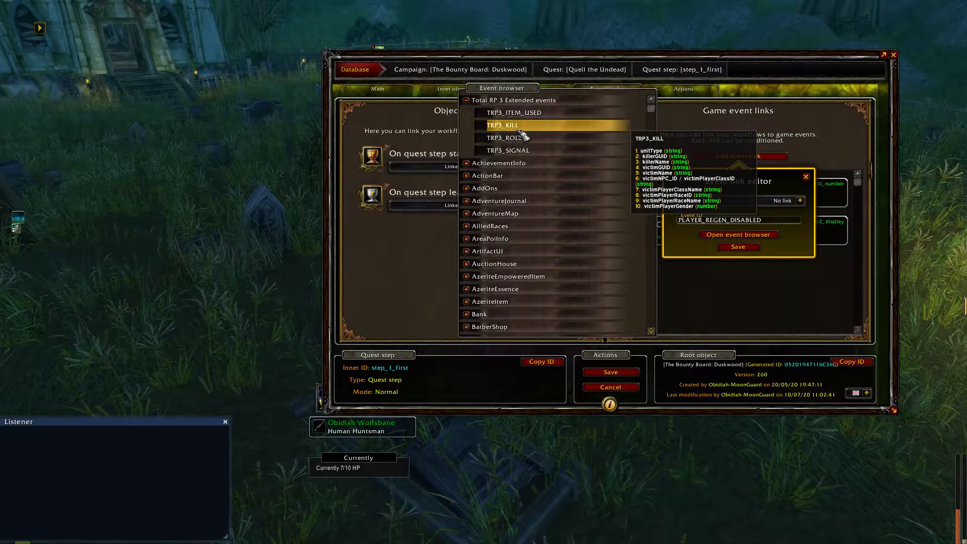
pyautogui.click(517, 129)
pyautogui.click(800, 201)
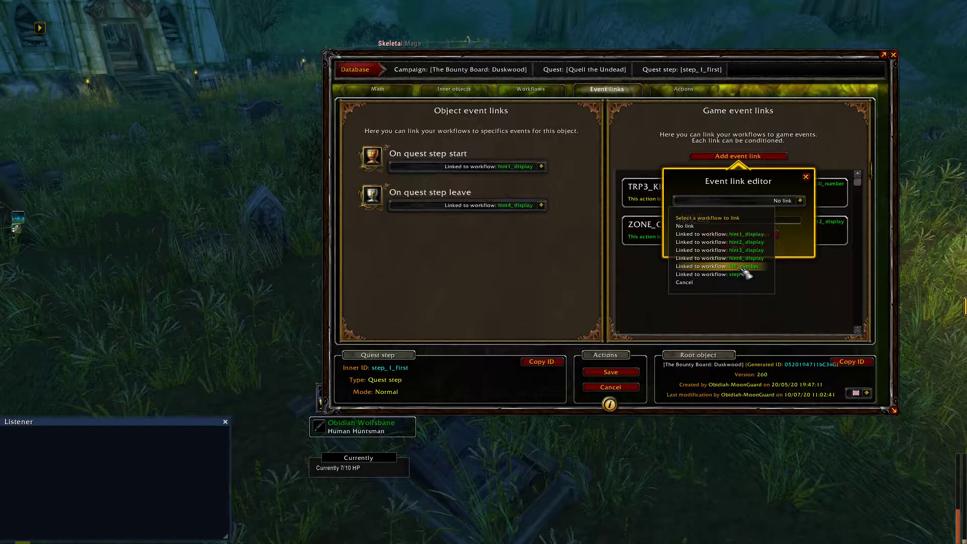
pyautogui.click(816, 233)
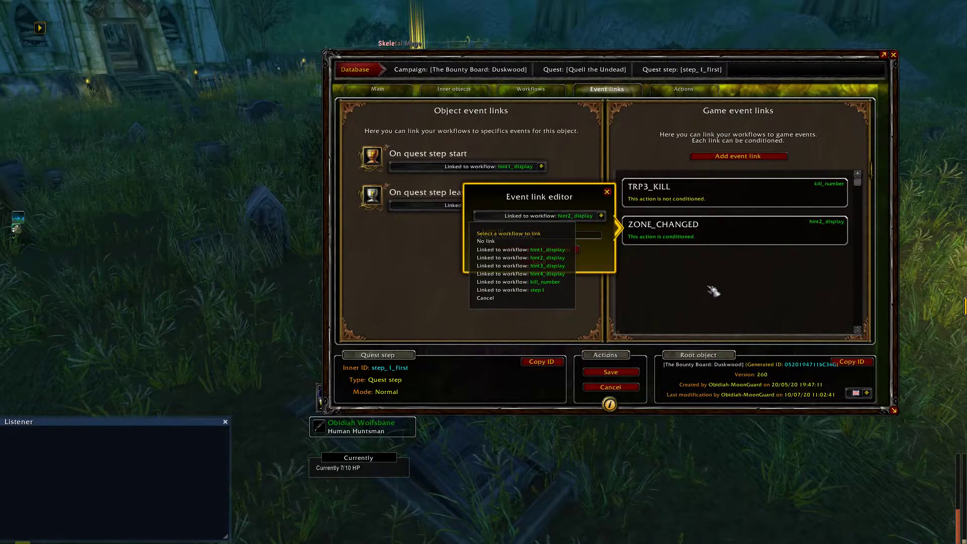
pyautogui.click(607, 192)
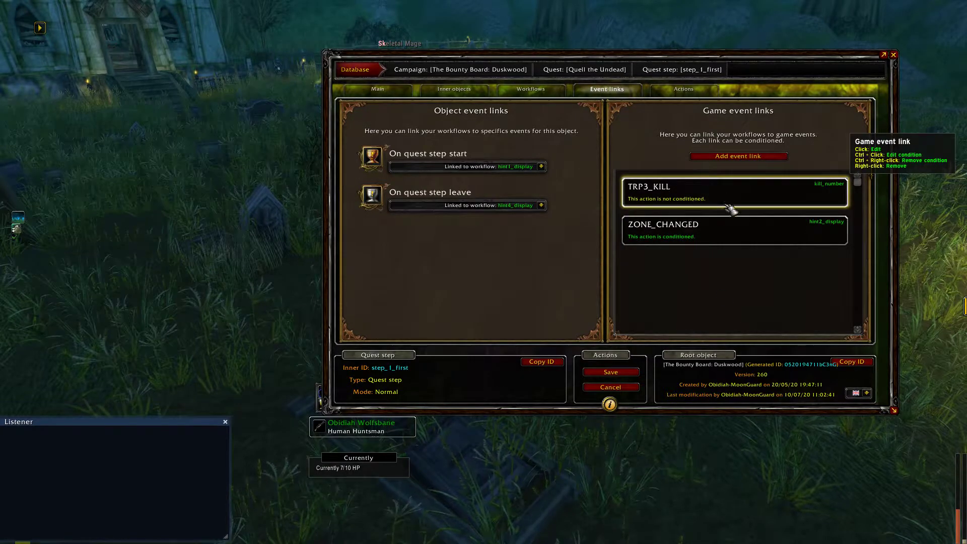
# Review the existing TRP3_KILL event link and examine the condition tests of its linked kill_number workflow.
pyautogui.click(705, 203)
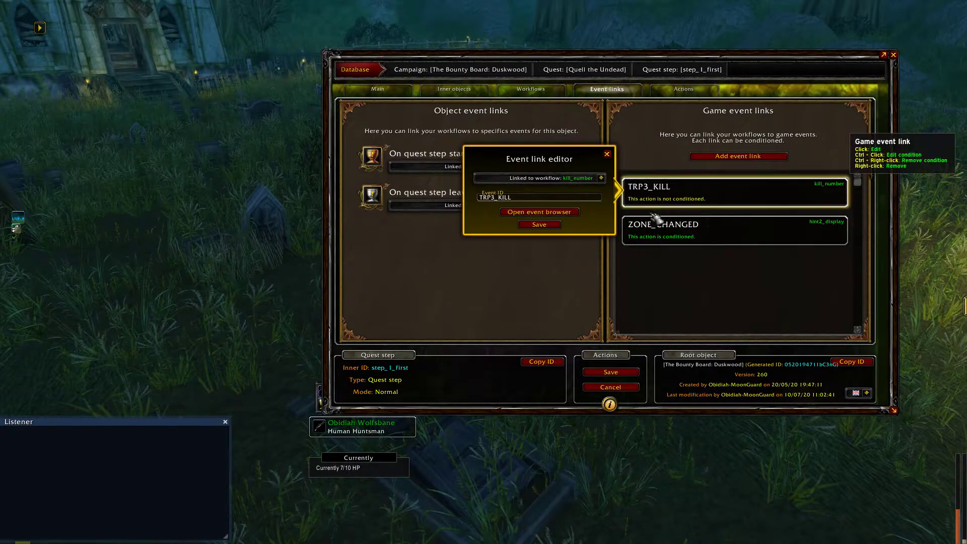
pyautogui.click(541, 225)
pyautogui.click(539, 91)
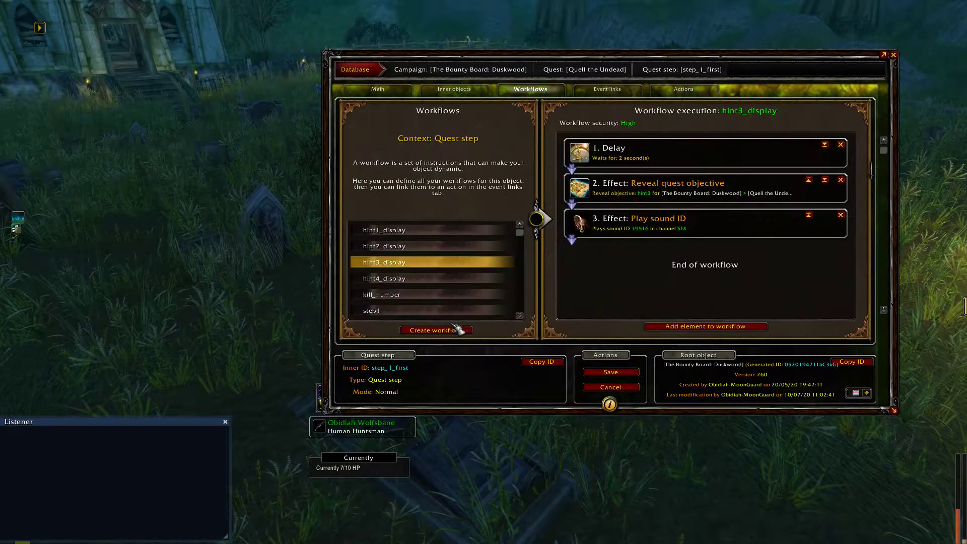
pyautogui.click(446, 298)
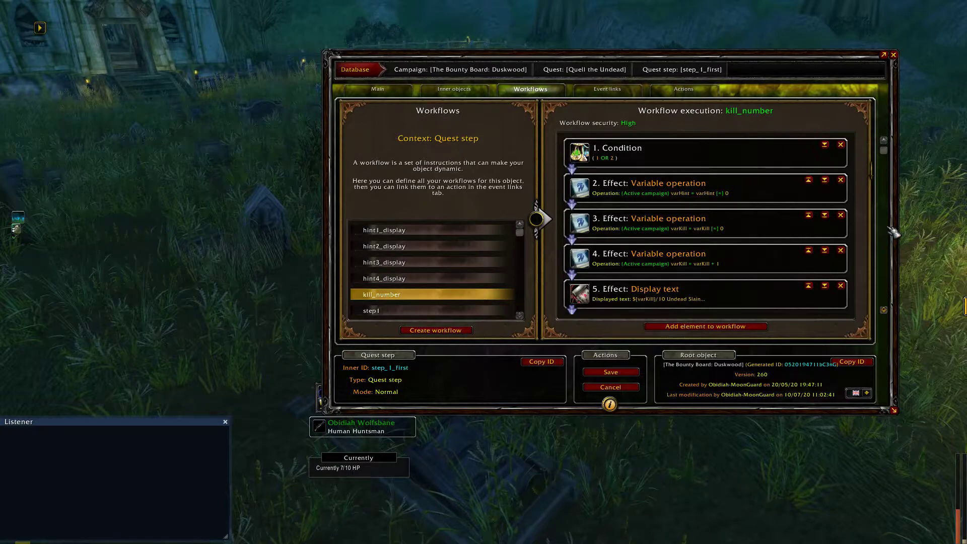
pyautogui.click(731, 152)
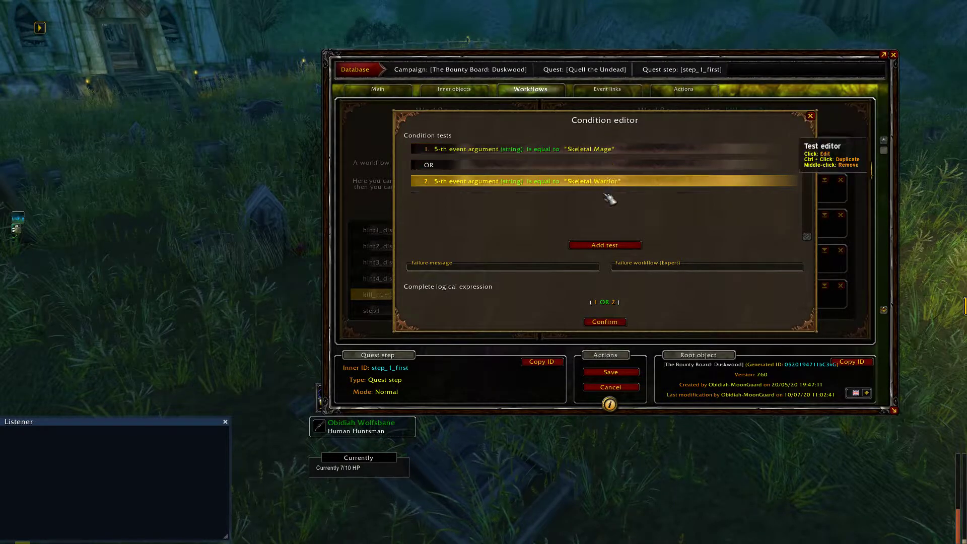
pyautogui.click(810, 116)
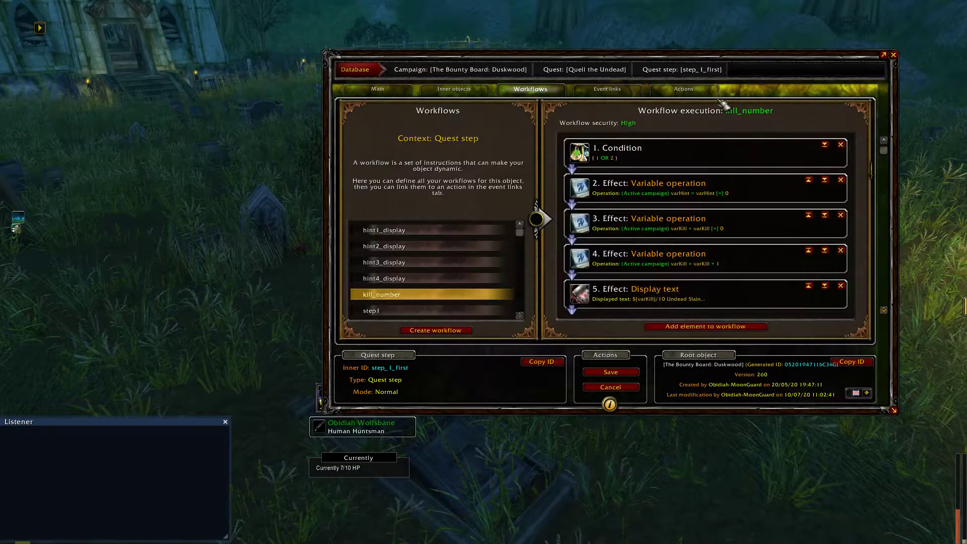
# Look up the arguments of the TRP3_KILL event in the event browser from its existing game event link.
pyautogui.click(607, 89)
pyautogui.click(703, 200)
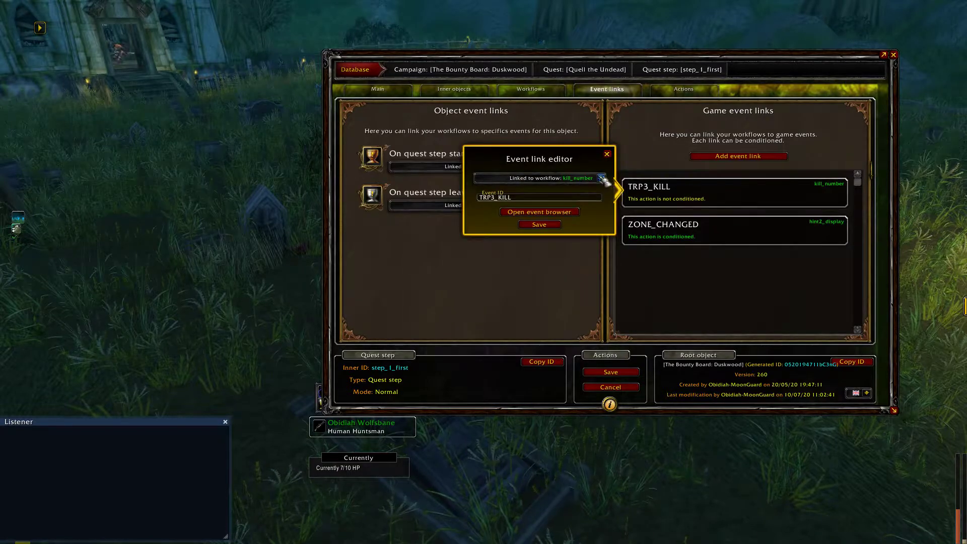
pyautogui.click(554, 212)
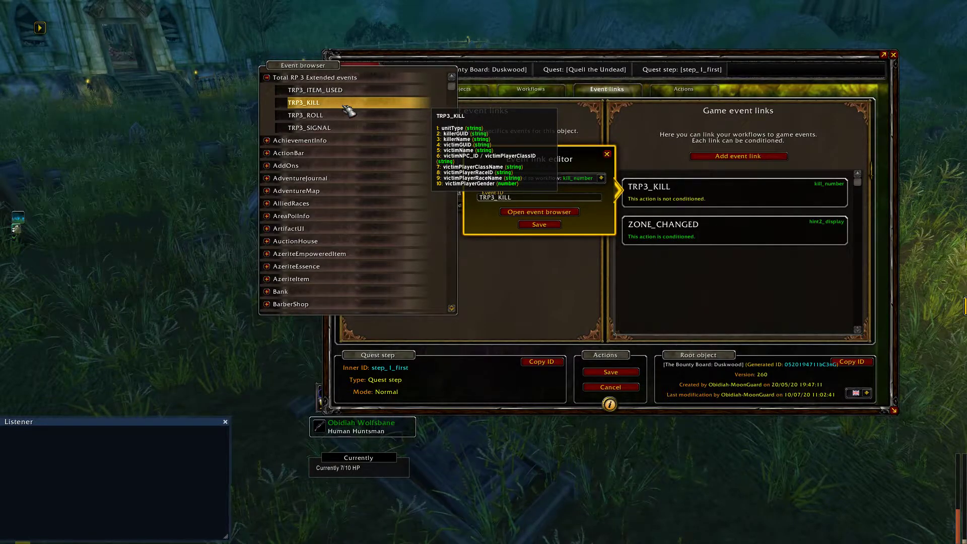
pyautogui.click(539, 224)
# Examine the condition tests on the event argument in the kill_number workflow again.
pyautogui.click(529, 94)
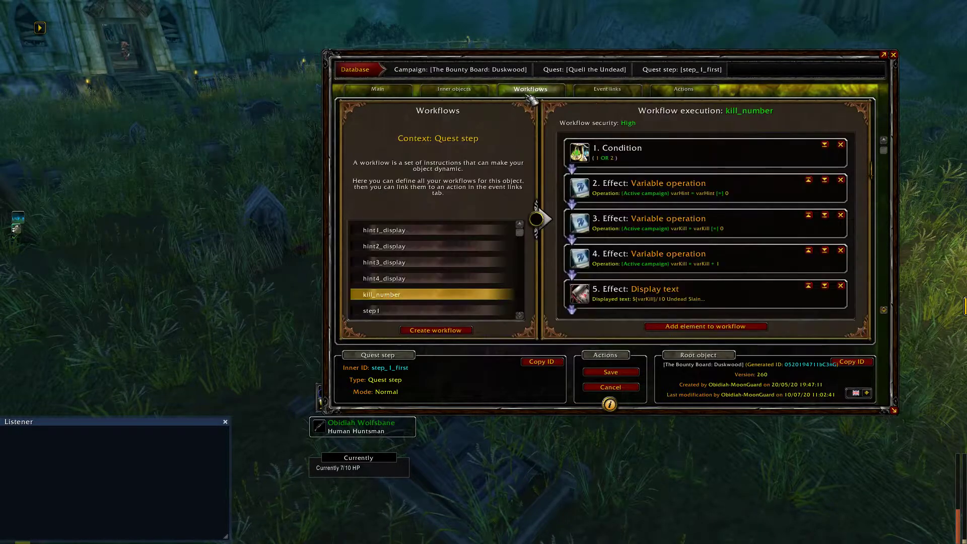
pyautogui.click(714, 163)
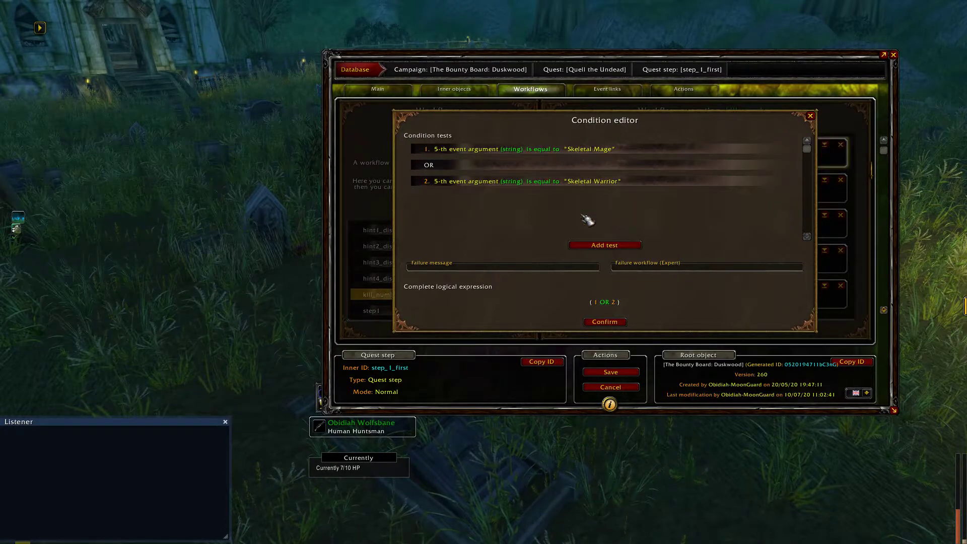
pyautogui.click(627, 326)
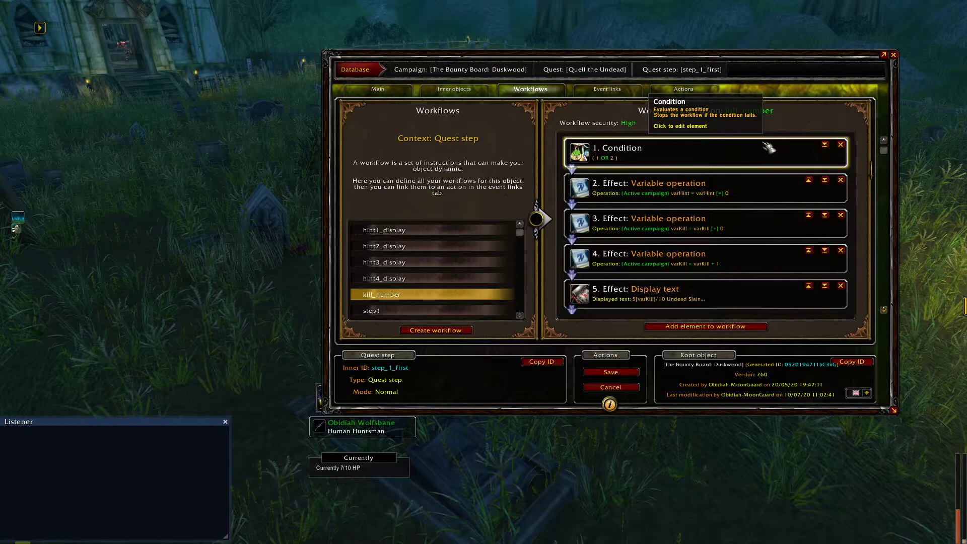
# Examine the two varKill variable operations and the Display text effect of the kill_number workflow.
pyautogui.moveTo(884, 150); pyautogui.dragTo(891, 261)
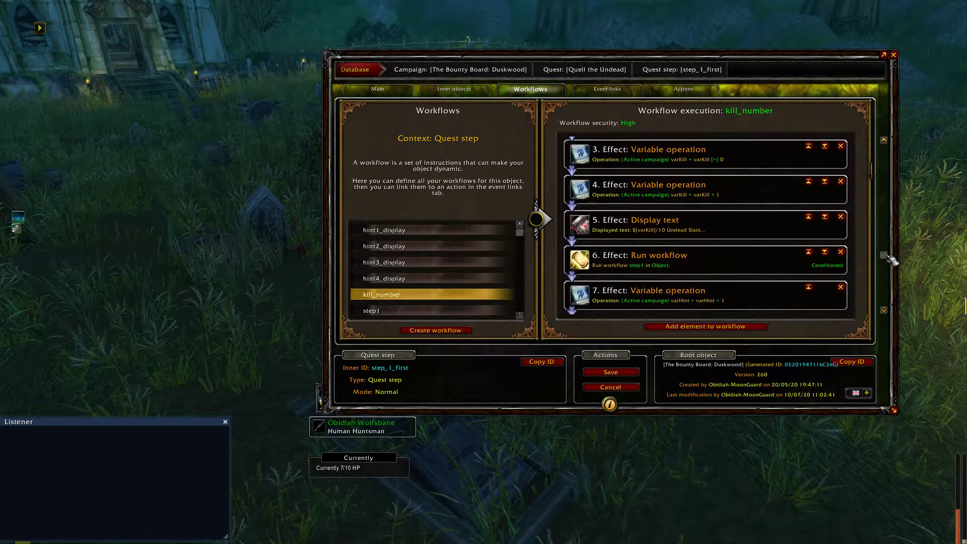
pyautogui.click(731, 166)
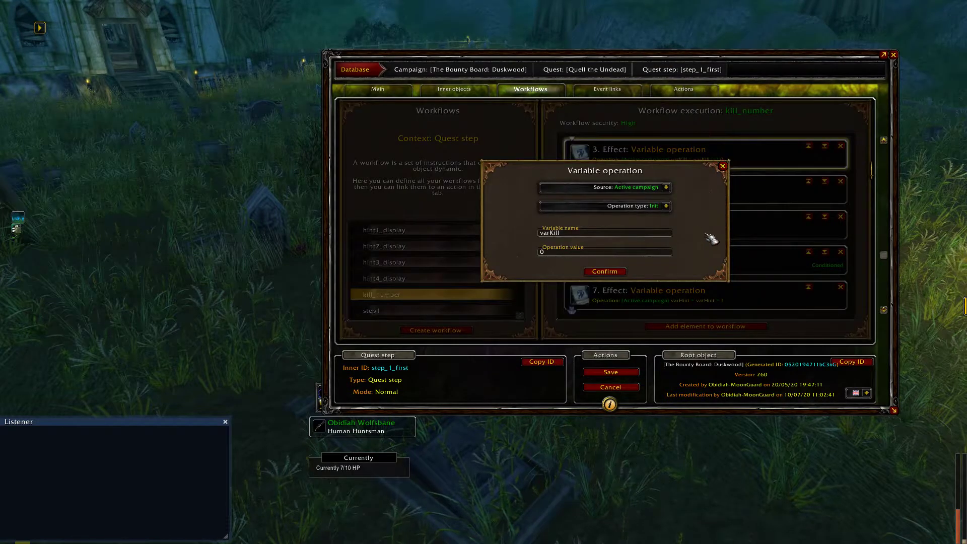
pyautogui.click(624, 272)
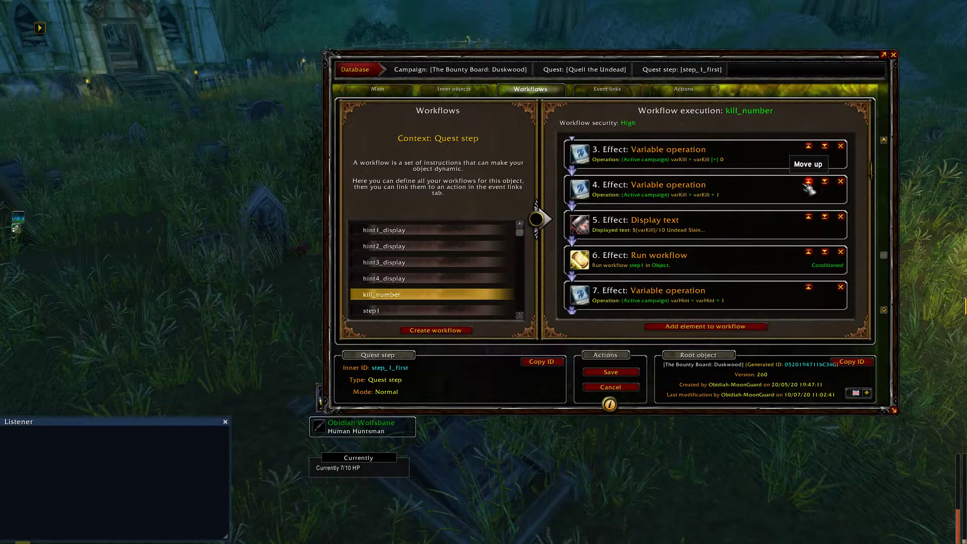
pyautogui.click(759, 200)
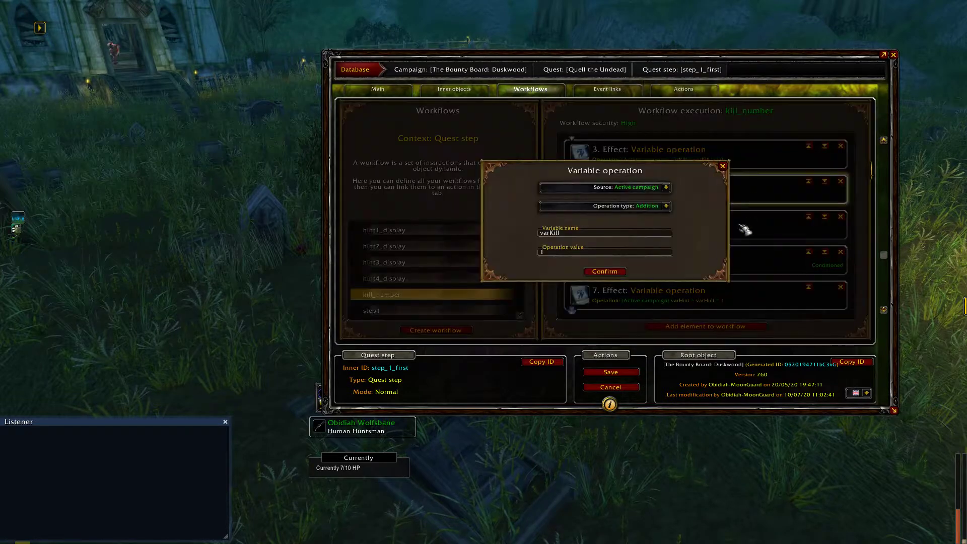
pyautogui.click(603, 272)
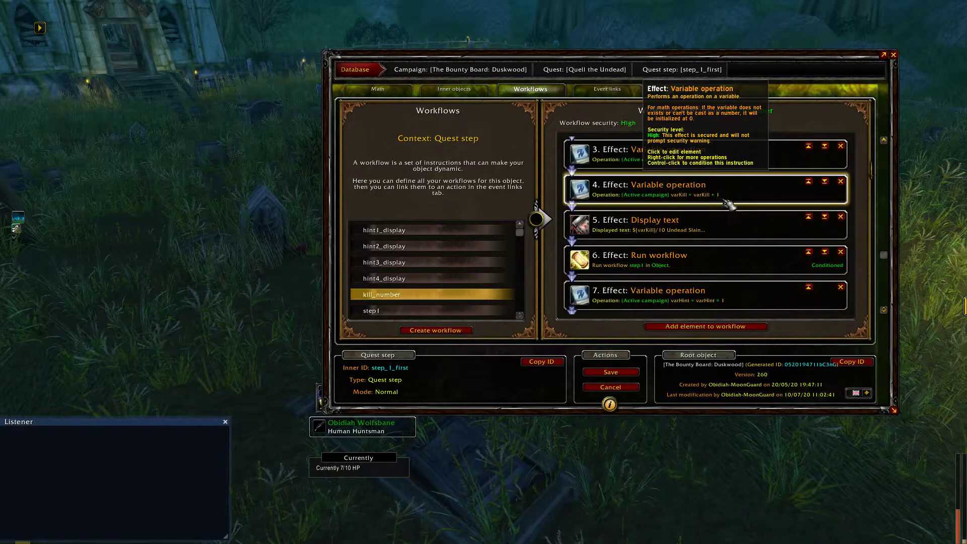
pyautogui.click(713, 231)
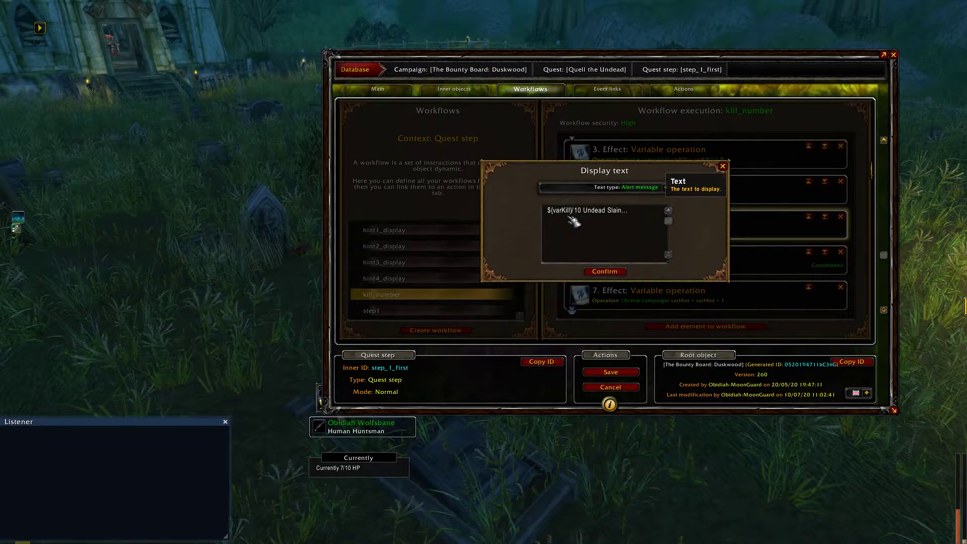
pyautogui.click(622, 272)
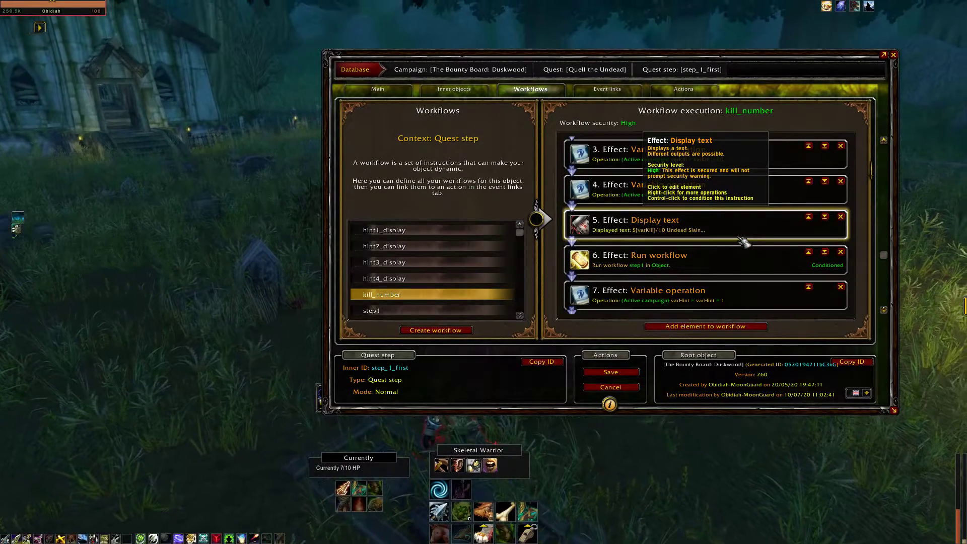
# Examine the Run workflow effect of kill_number with its condition, and view the step1 workflow it runs.
pyautogui.click(744, 268)
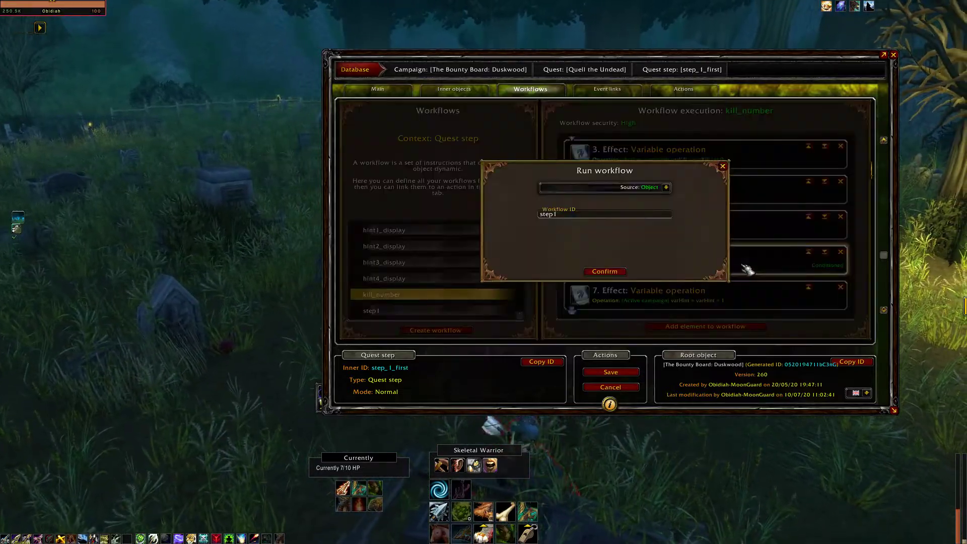
pyautogui.click(620, 273)
pyautogui.keyDown('ctrl'); pyautogui.click(643, 272); pyautogui.keyUp('ctrl')
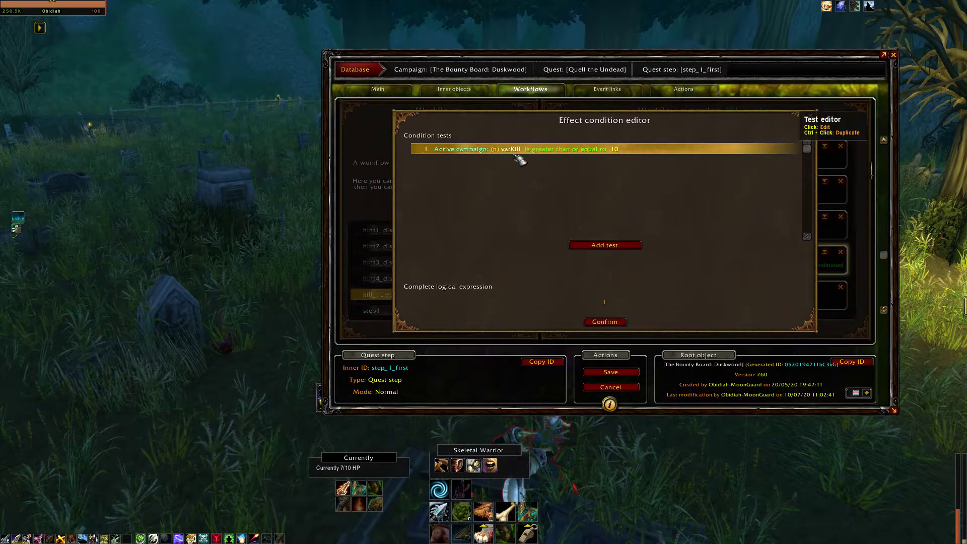
pyautogui.click(616, 317)
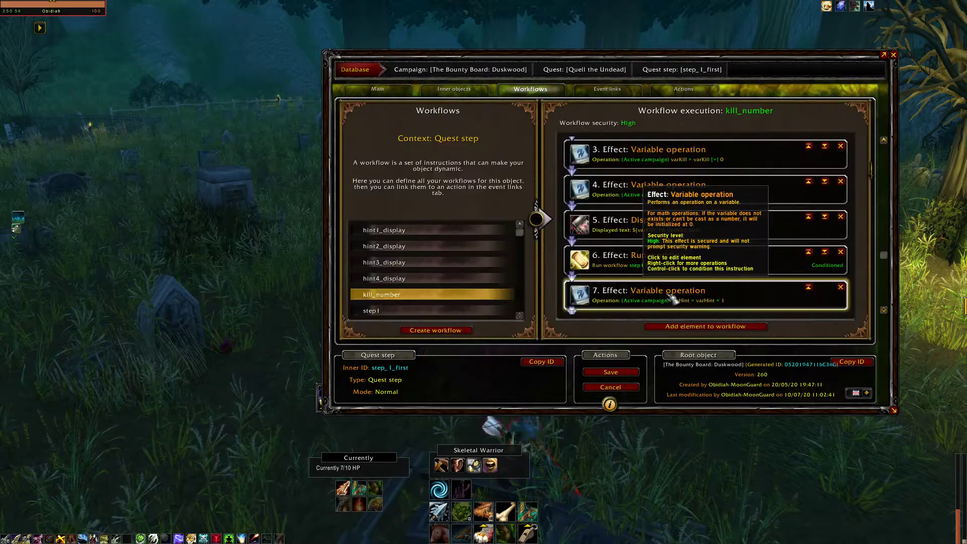
pyautogui.click(489, 310)
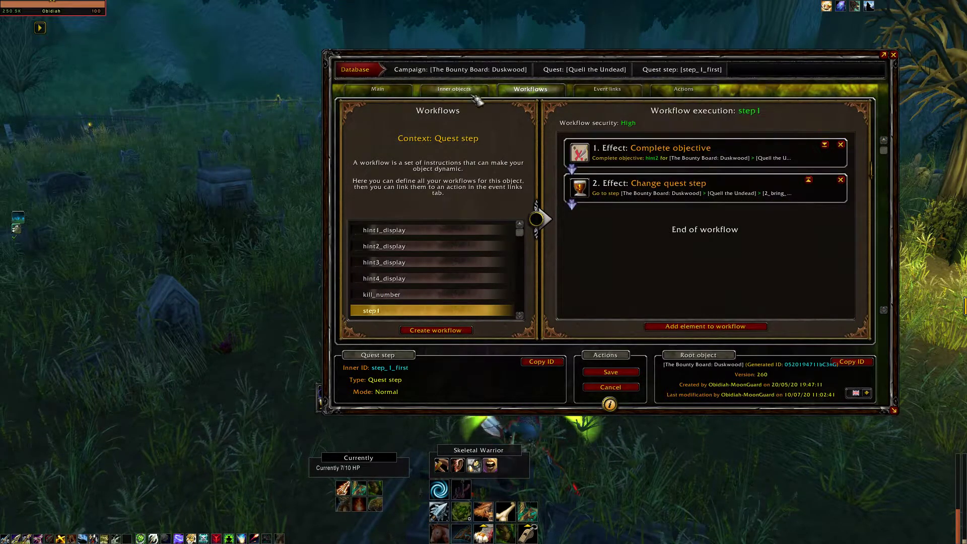
# Close the object editor and attack Skeletal Mages and Skeletal Warriors around the graveyard to test the quest's kill counter.
pyautogui.click(893, 54)
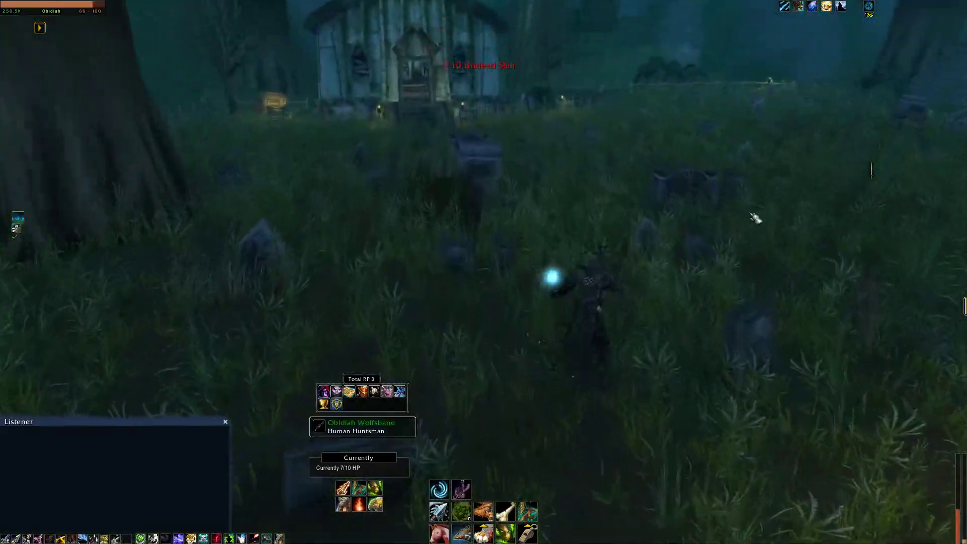
pyautogui.press('w')
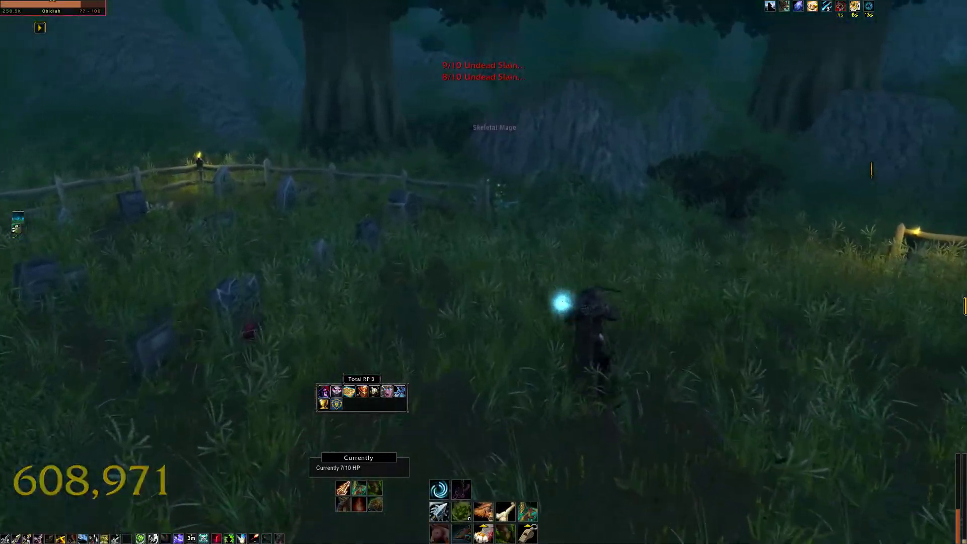
pyautogui.press('Tab')
pyautogui.press('1')
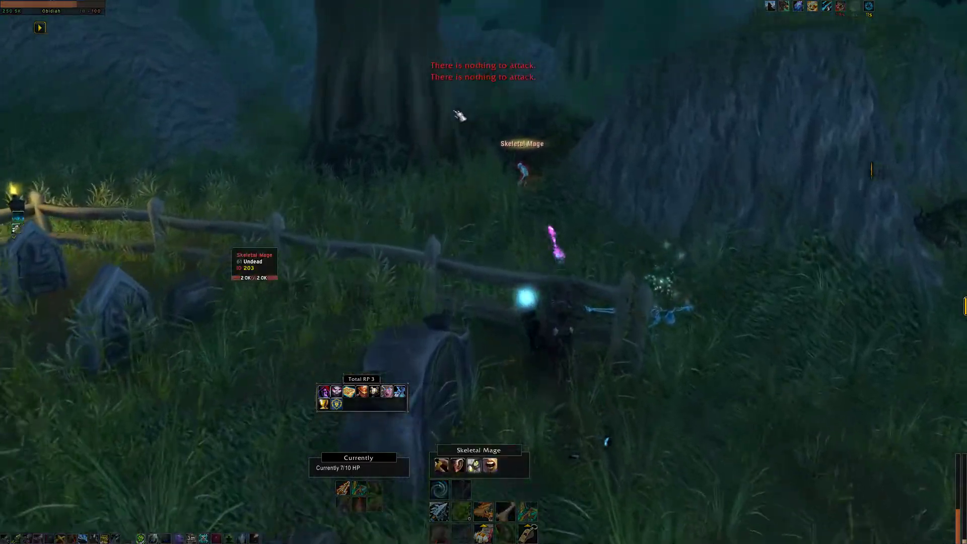
pyautogui.press('Tab')
pyautogui.press('w')
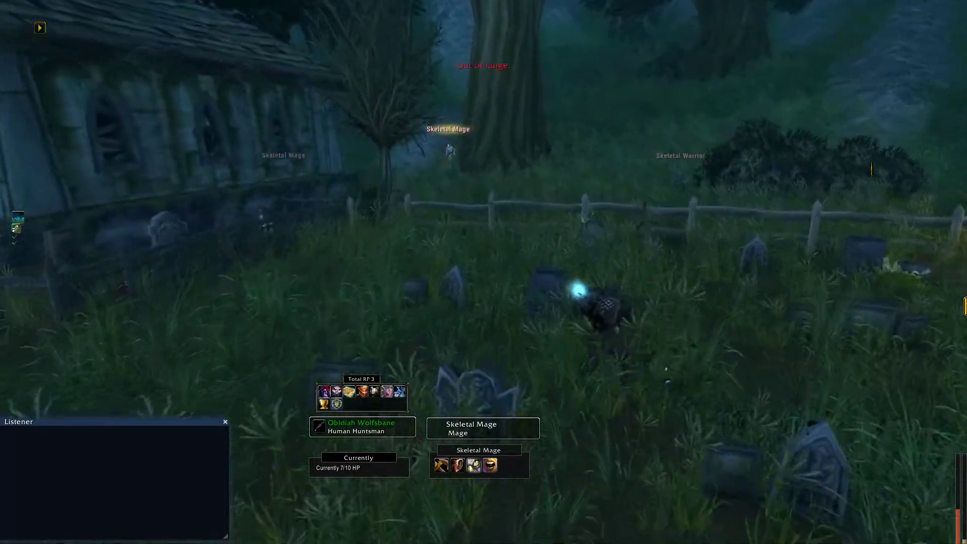
pyautogui.press('1')
pyautogui.press('Tab')
pyautogui.press('1')
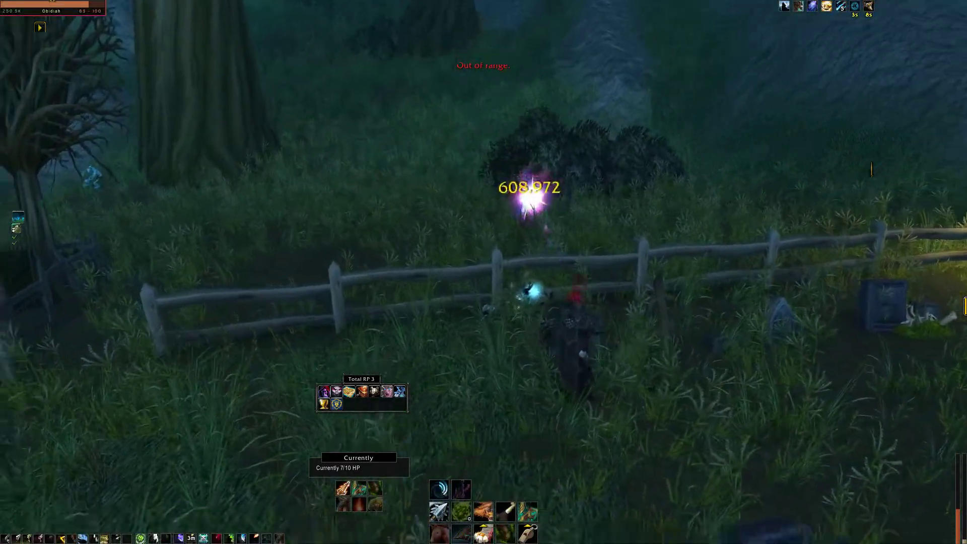
pyautogui.press('w')
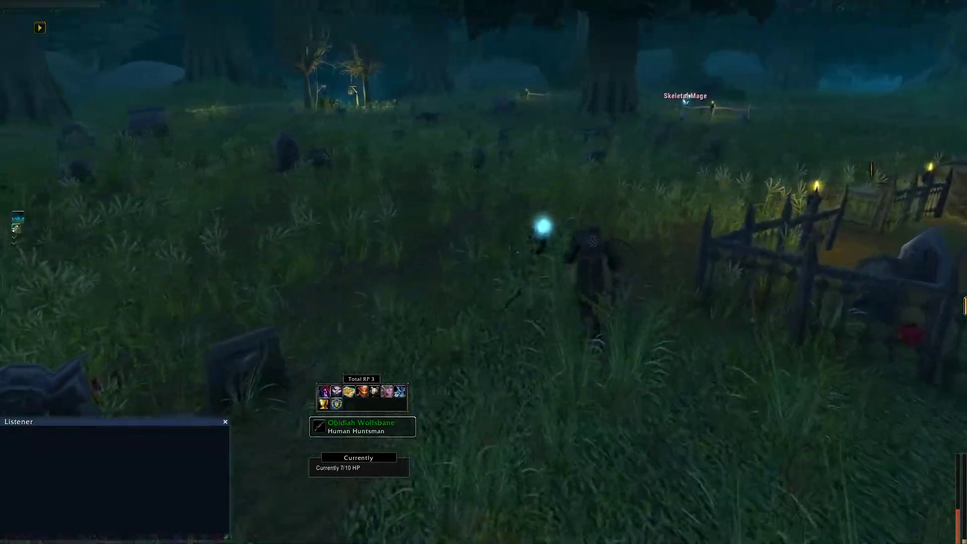
pyautogui.press('a')
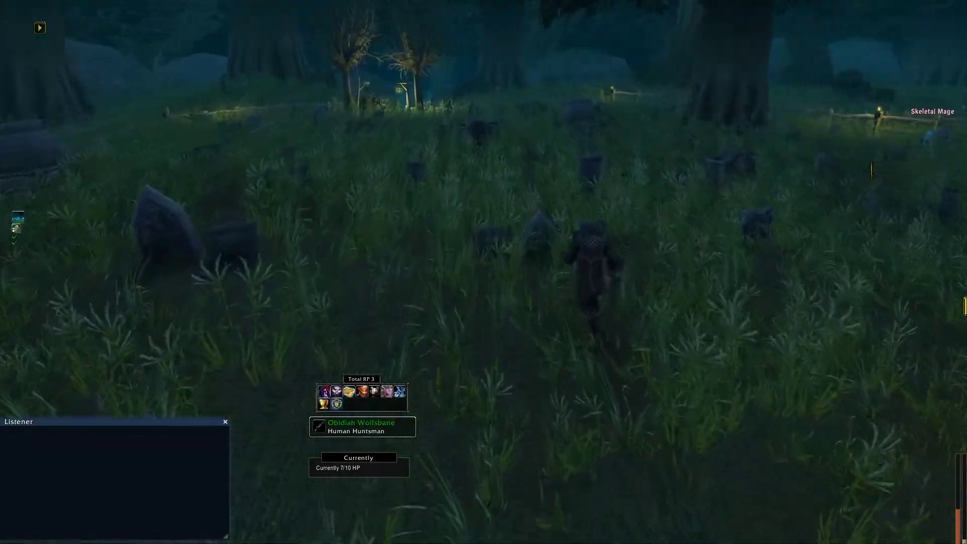
pyautogui.press('a')
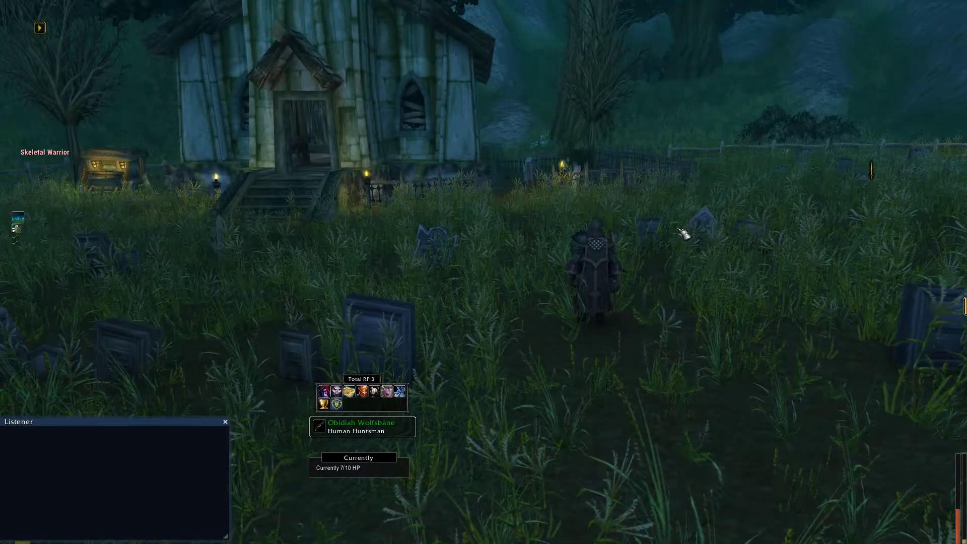
# Reopen the object editor at quest step step_1_first and view its event links.
pyautogui.click(349, 391)
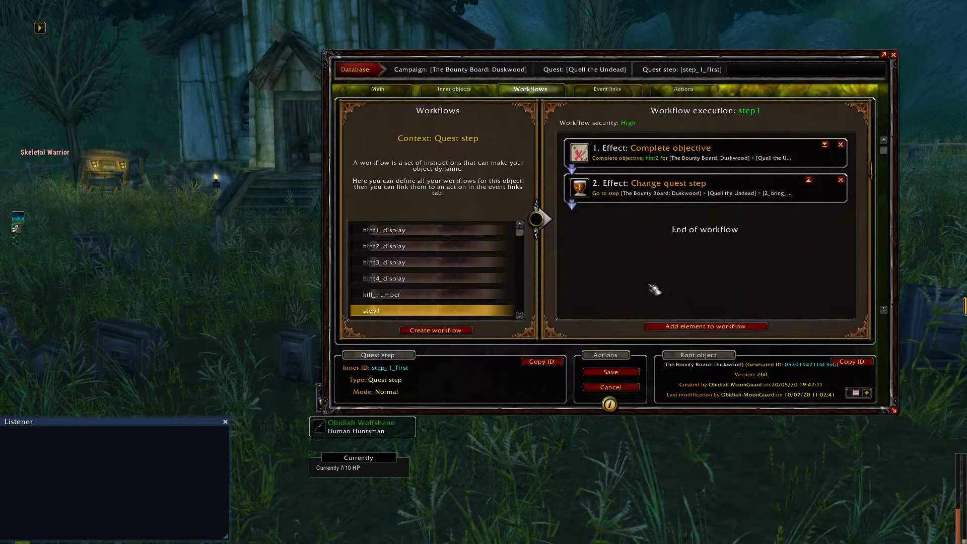
pyautogui.click(610, 91)
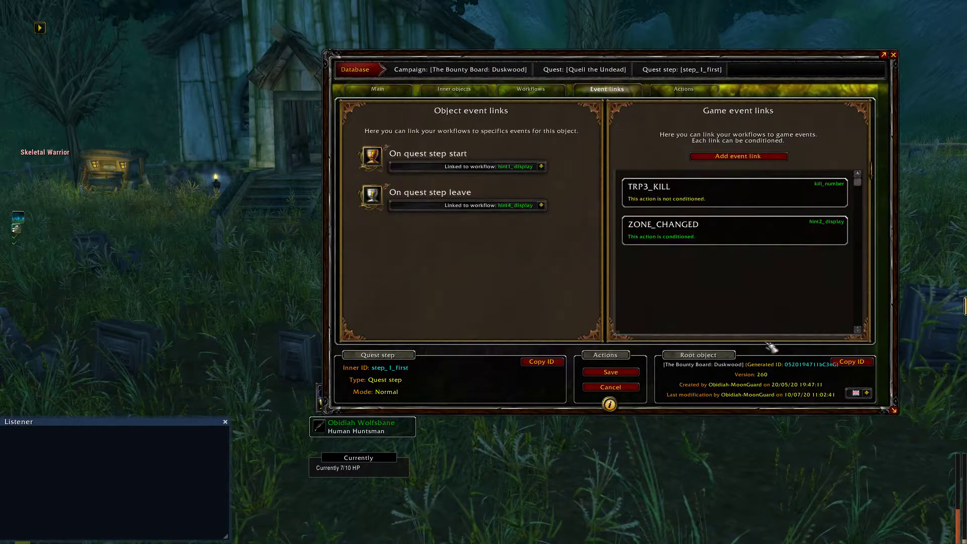